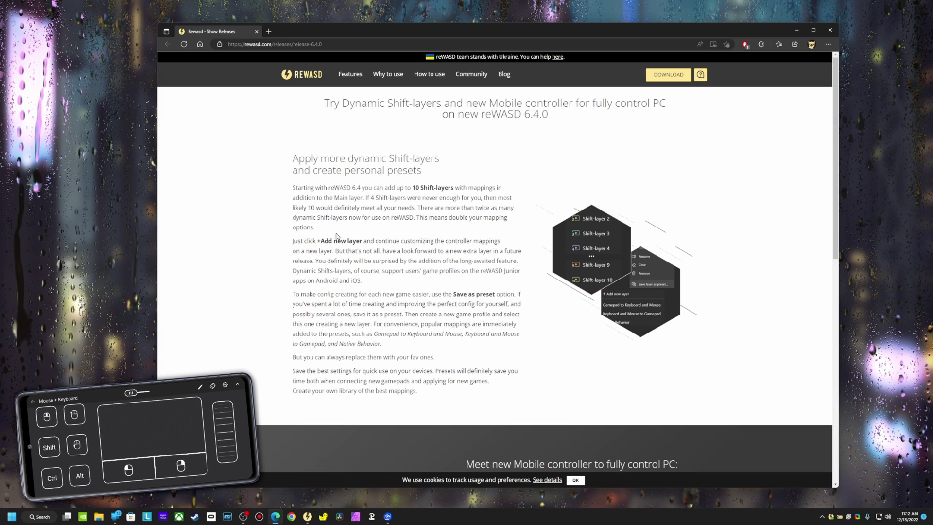
Scroll the reWASD 6.4.0 release notes down to the 'Meet new Mobile controller' section
scroll(358, 258, "down", 5)
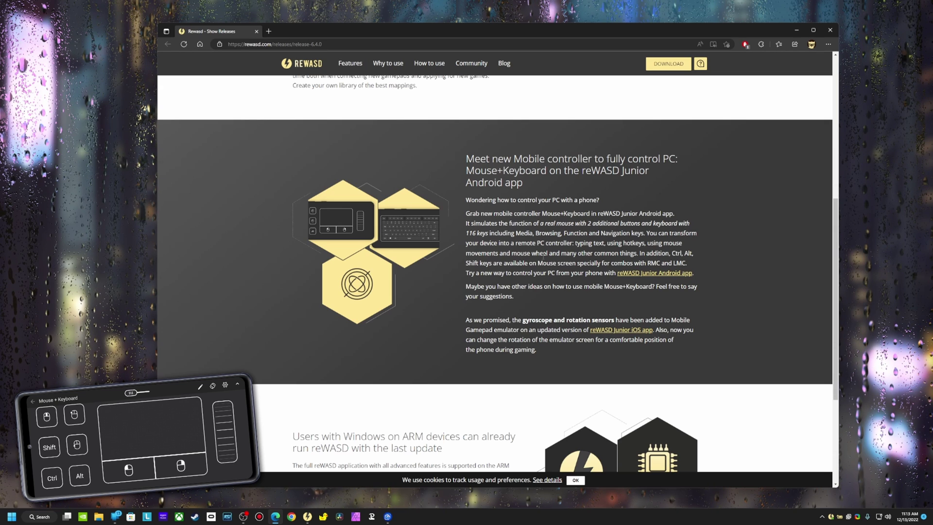
Scroll back up to Shift-layers, open and close Task Manager, then switch to reWASD
scroll(544, 253, "up", 5)
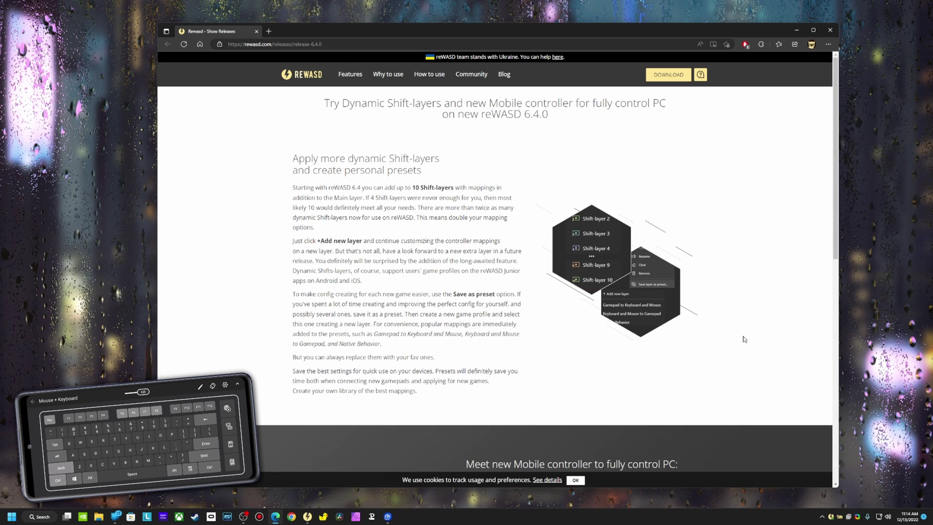
key("ctrl+shift+Escape")
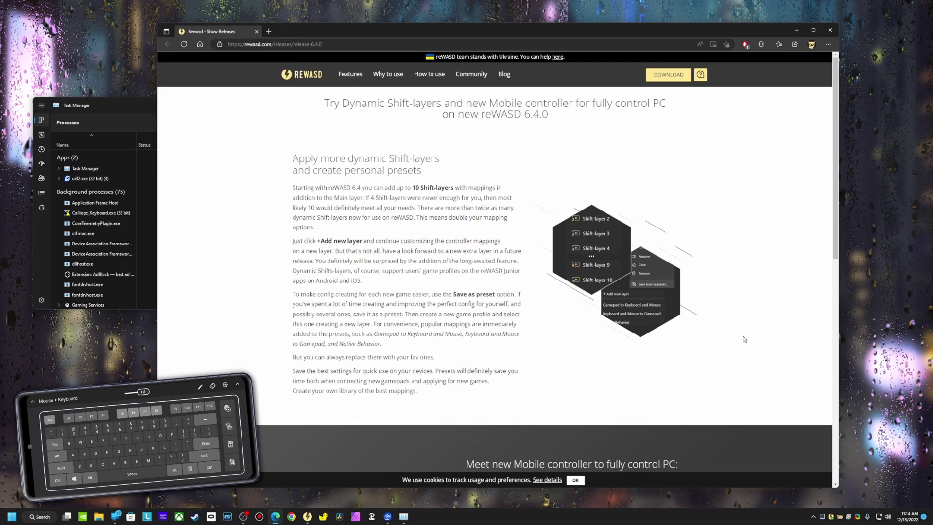
key("alt+F4")
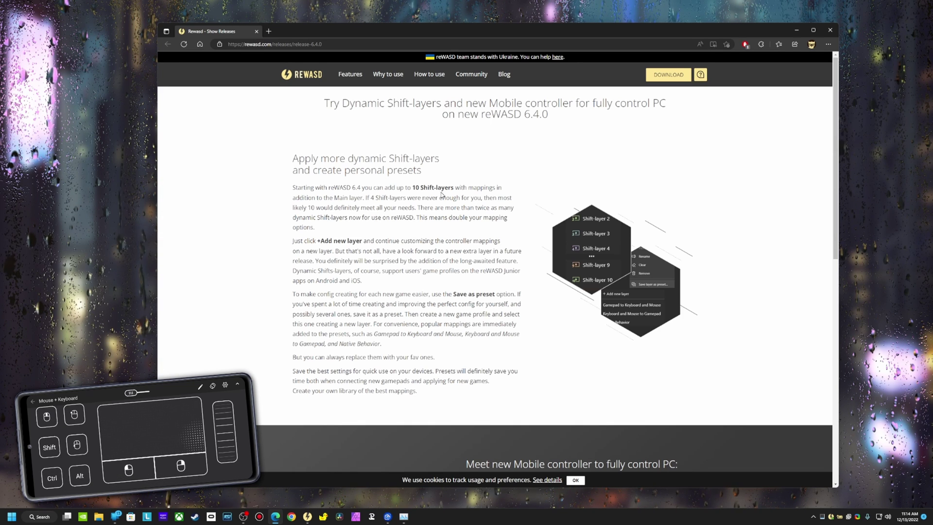
key("alt+Tab")
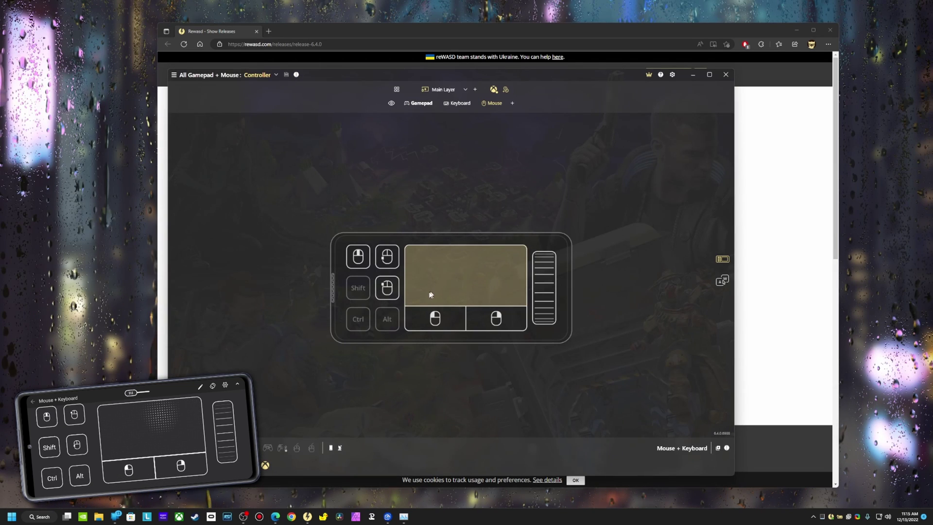
Show the touchpad's 'Mouse moves to' setting, then open the Flydigi Vader 2 Star Citizen profile
left_click(465, 286)
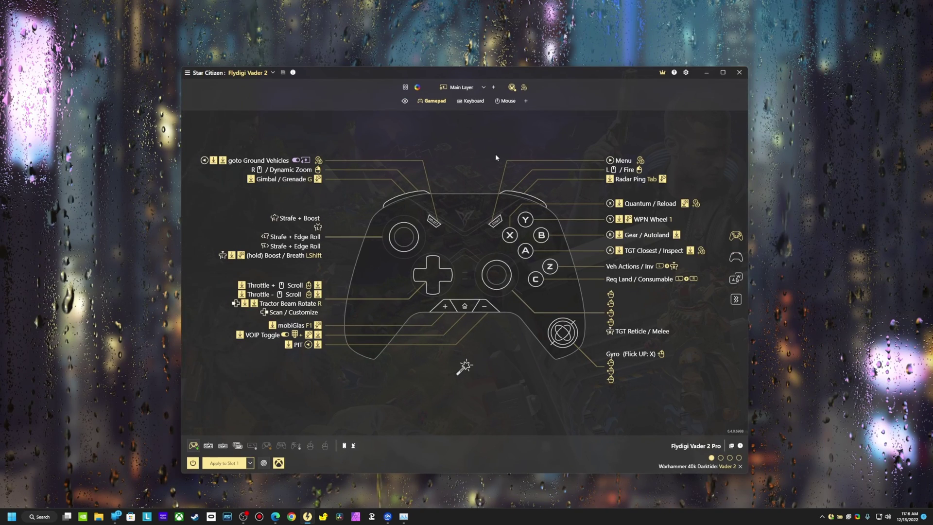
Check the existing layers and add an empty Shift-layer 5
left_click(484, 87)
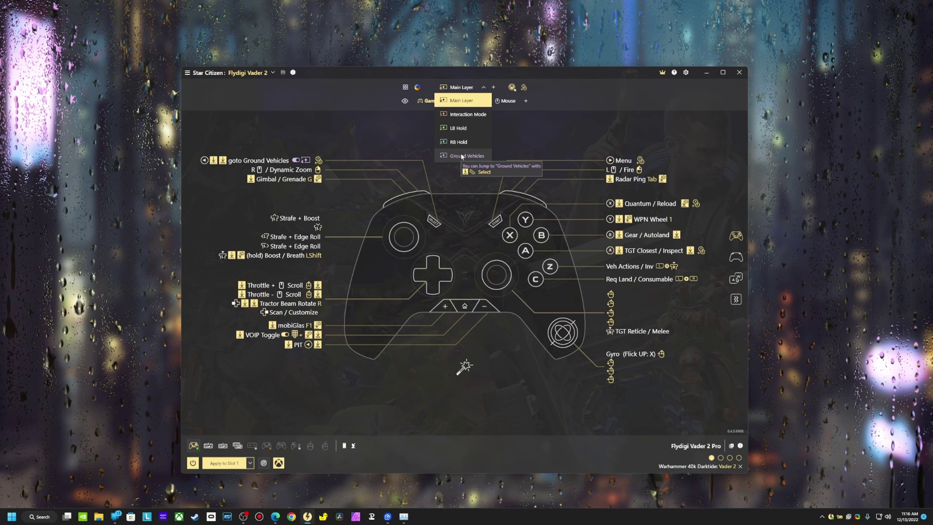
left_click(484, 87)
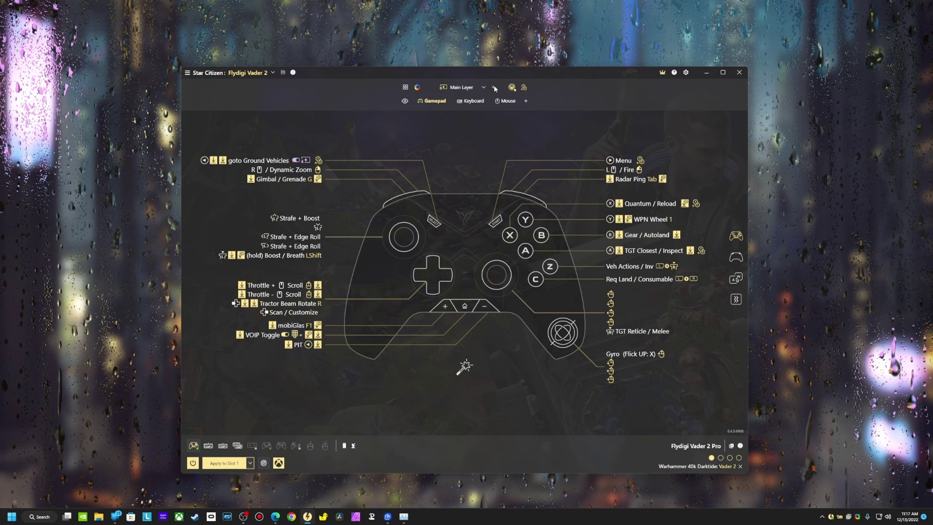
left_click(494, 87)
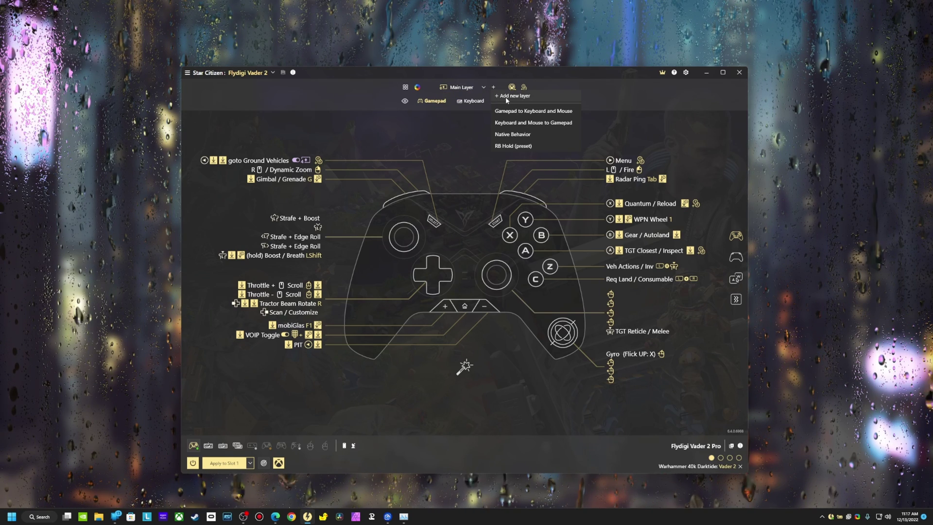
left_click(512, 96)
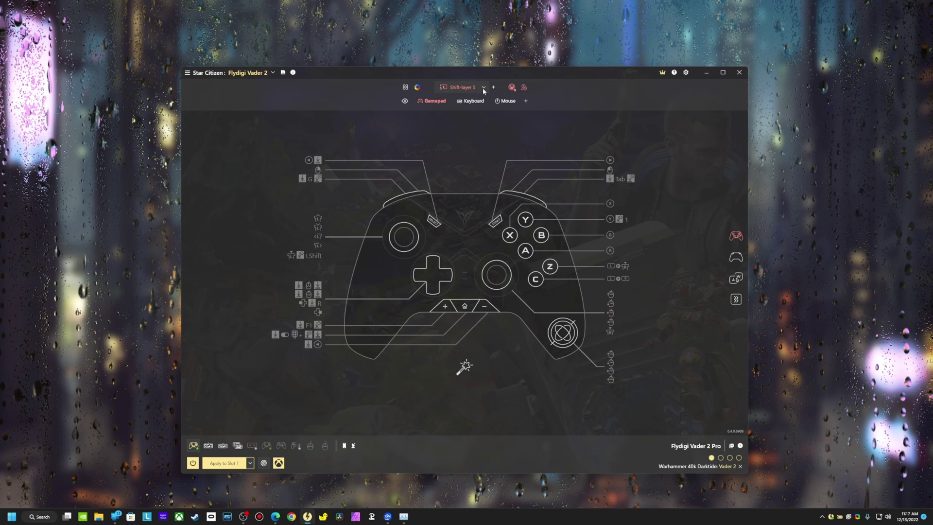
left_click(484, 87)
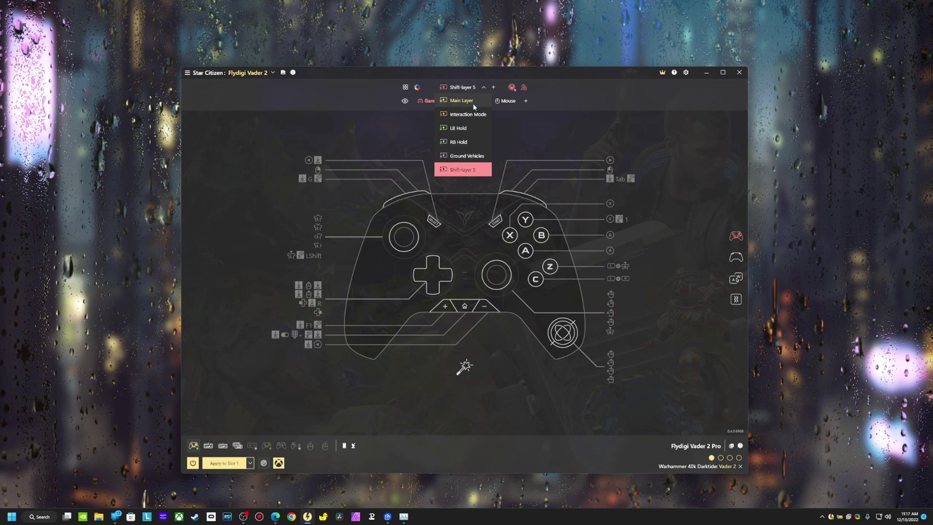
Add Shift-layers 6 through 10 and review the full layer list
left_click(495, 87)
left_click(494, 87)
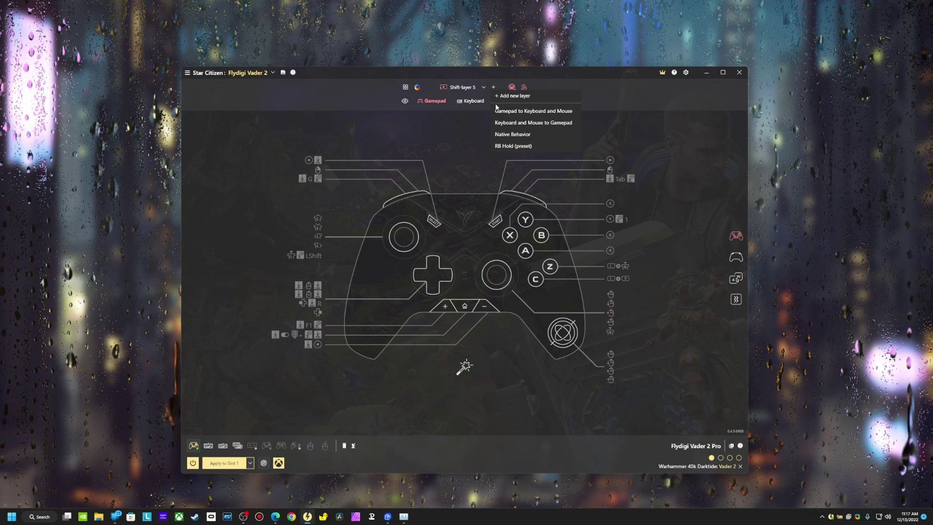
left_click(512, 134)
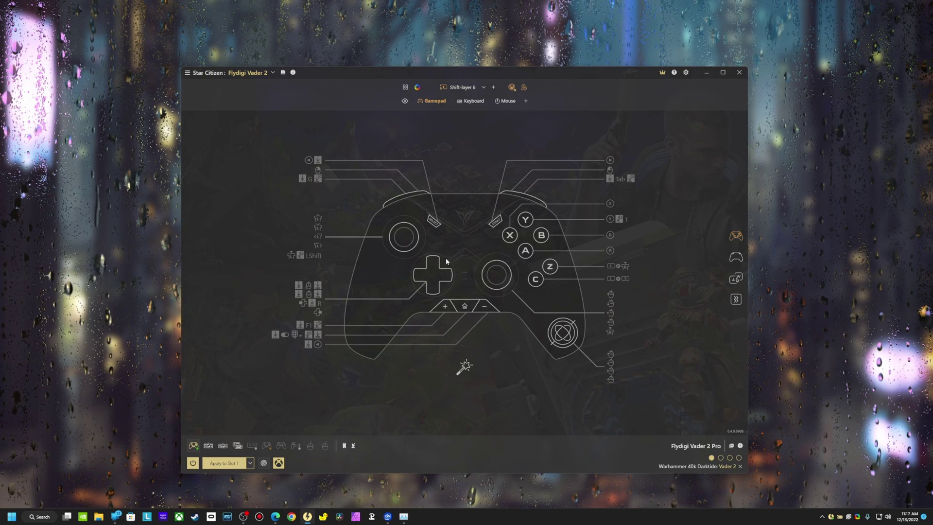
left_click(493, 105)
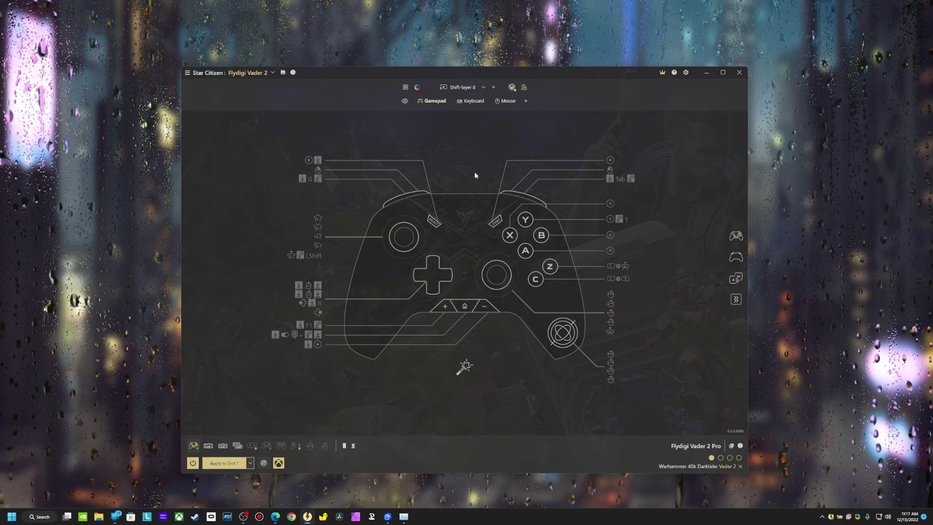
left_click(494, 87)
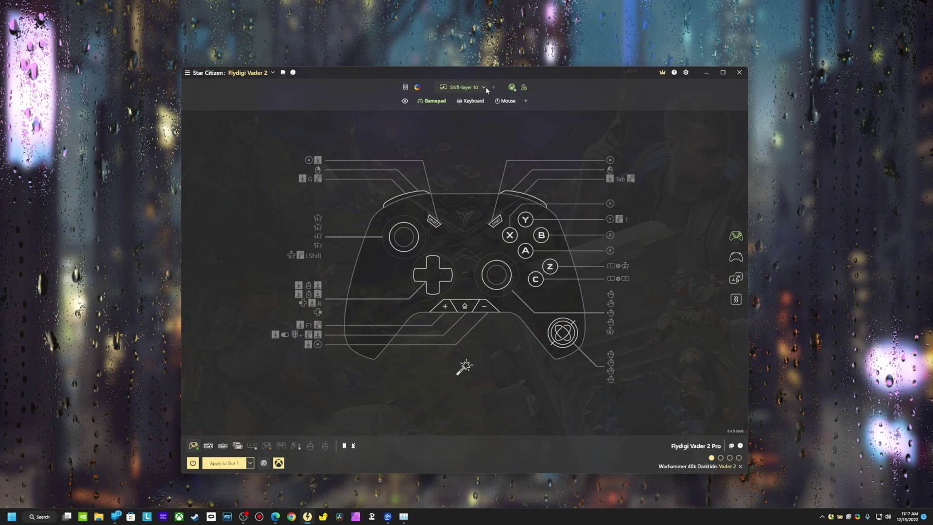
left_click(484, 87)
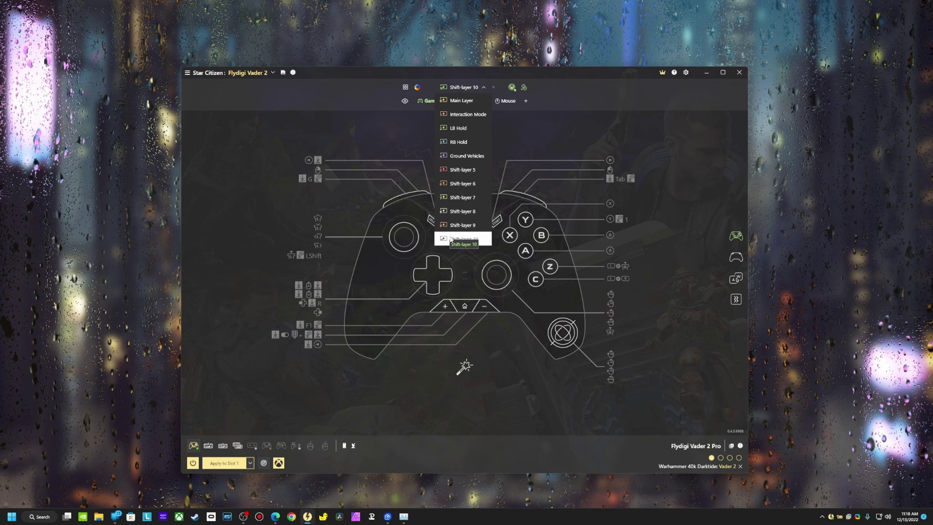
Delete Shift-layer 10 and look at the RB Hold layer's options
right_click(462, 242)
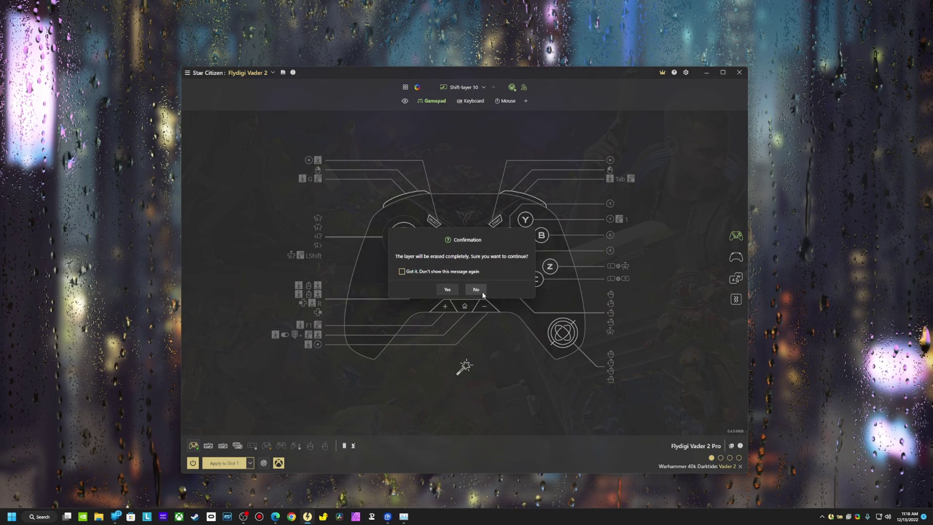
left_click(447, 289)
left_click(484, 87)
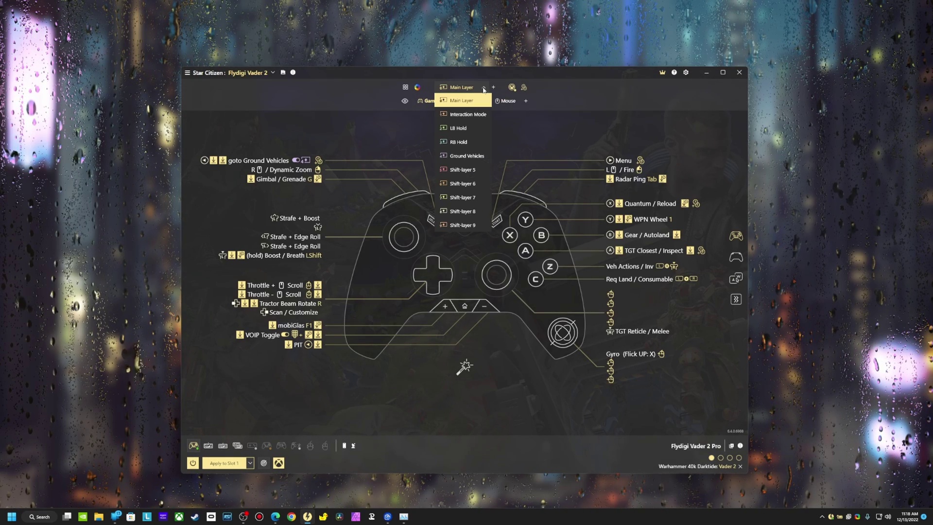
right_click(459, 142)
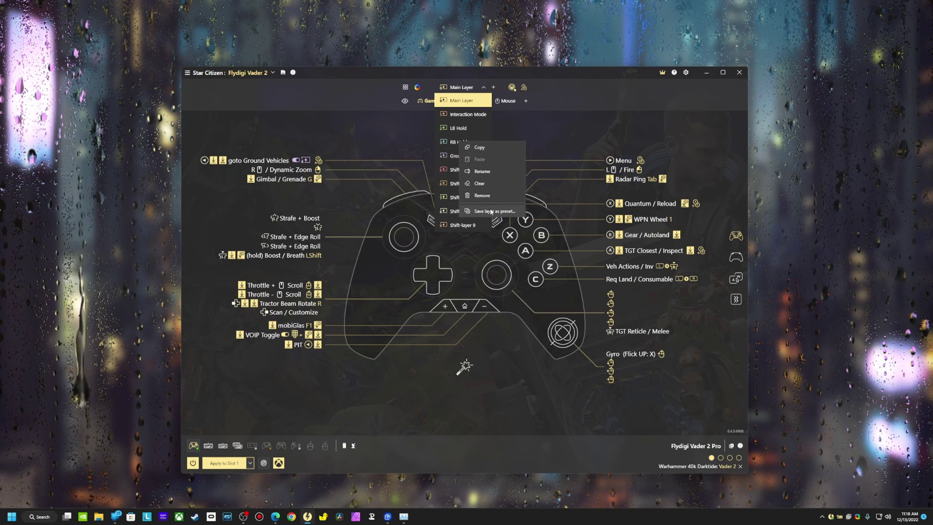
left_click(510, 133)
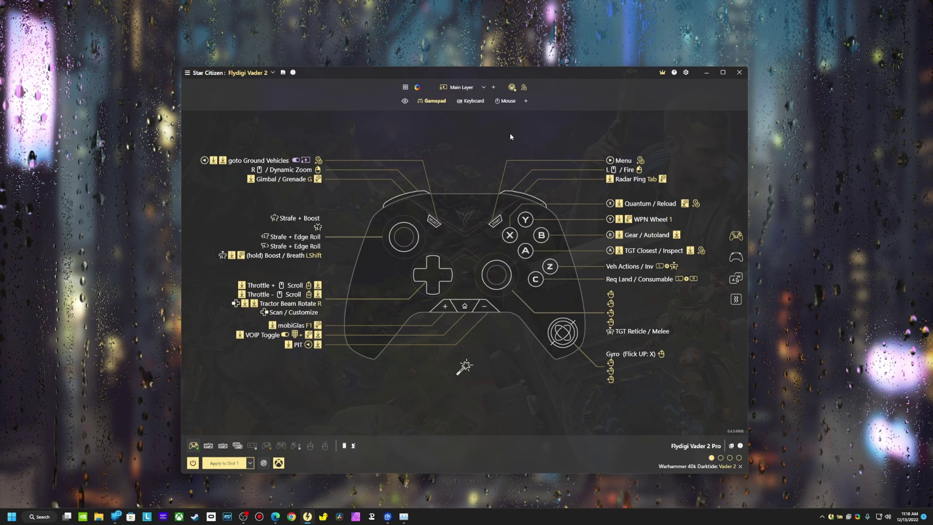
Add a new layer from the RB Hold preset, then erase it again
left_click(494, 88)
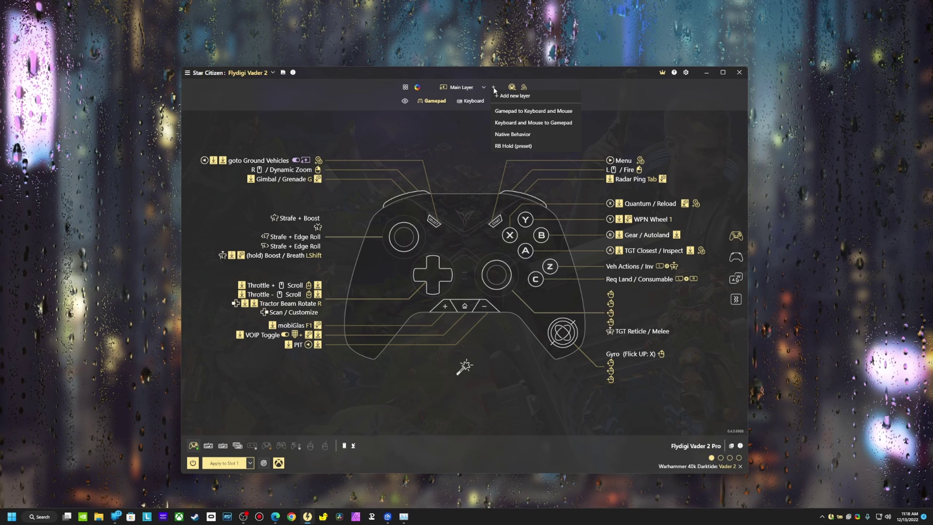
left_click(509, 146)
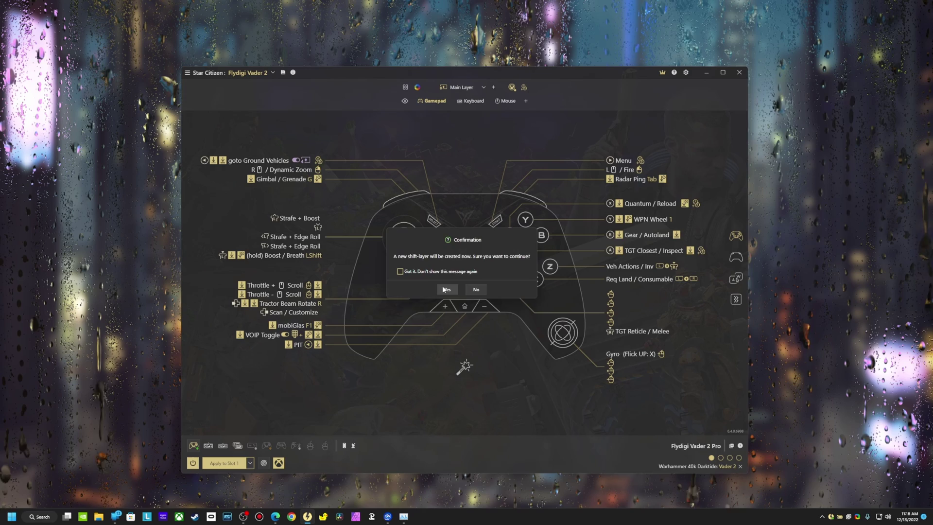
left_click(444, 290)
left_click(460, 88)
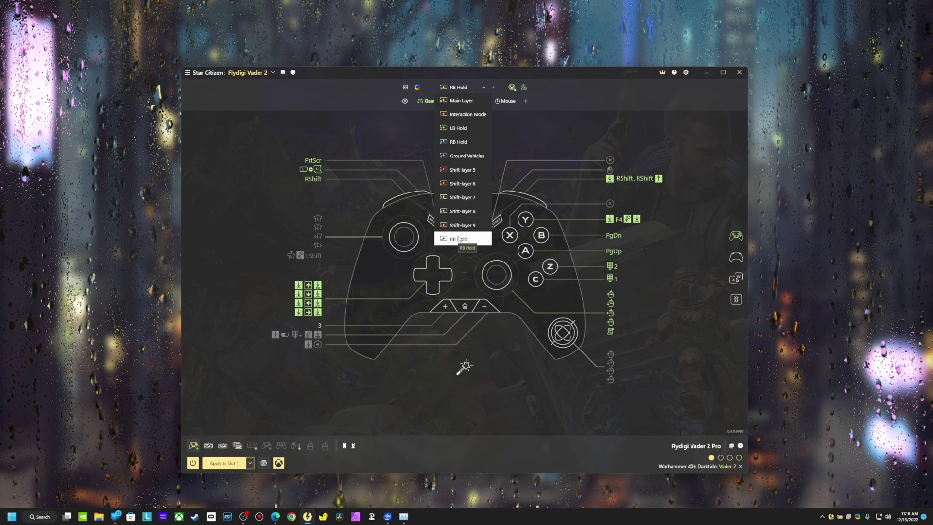
right_click(458, 238)
left_click(481, 291)
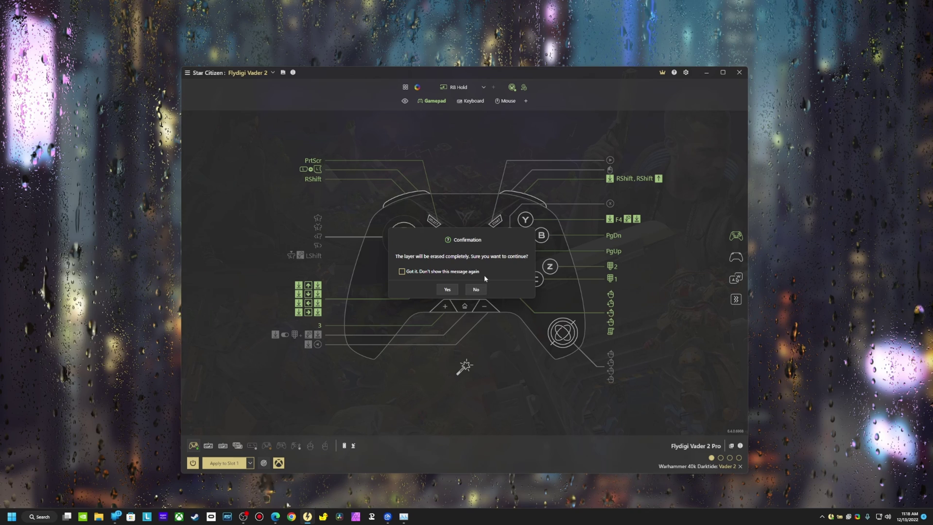
left_click(447, 290)
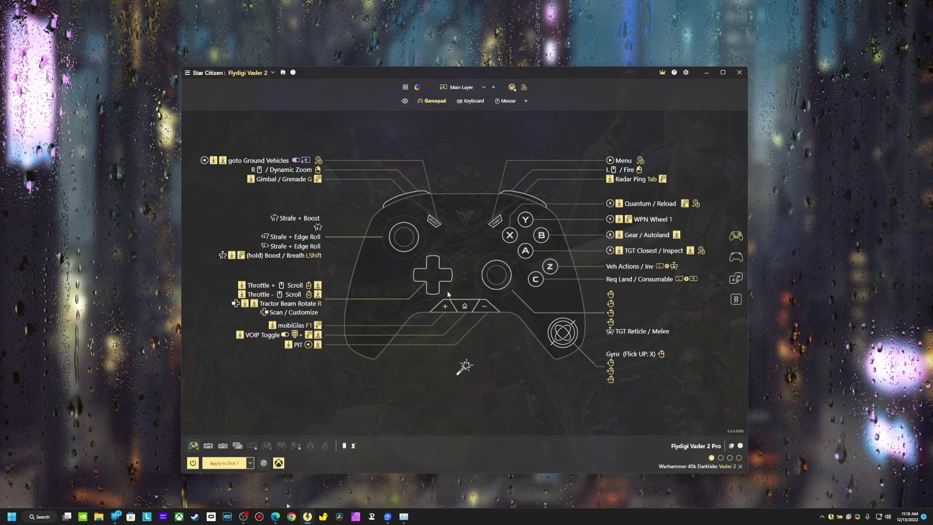
left_click(483, 88)
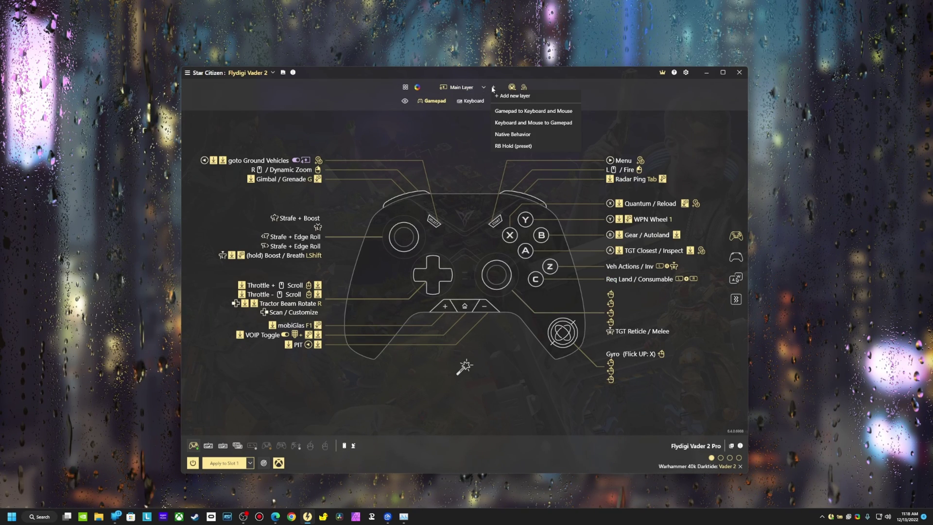
Copy the LB Hold layer and paste it over Shift-layer 9, then check the layer list
left_click(511, 146)
left_click(483, 88)
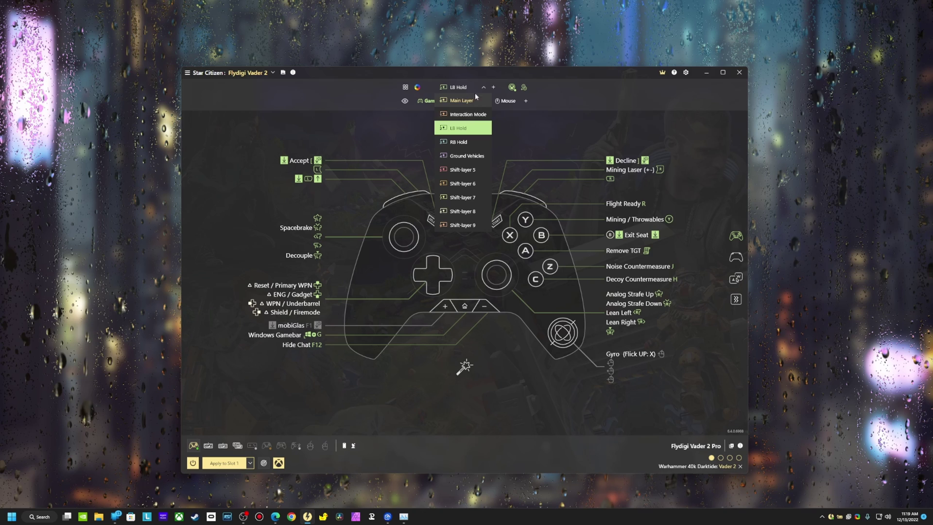
right_click(464, 129)
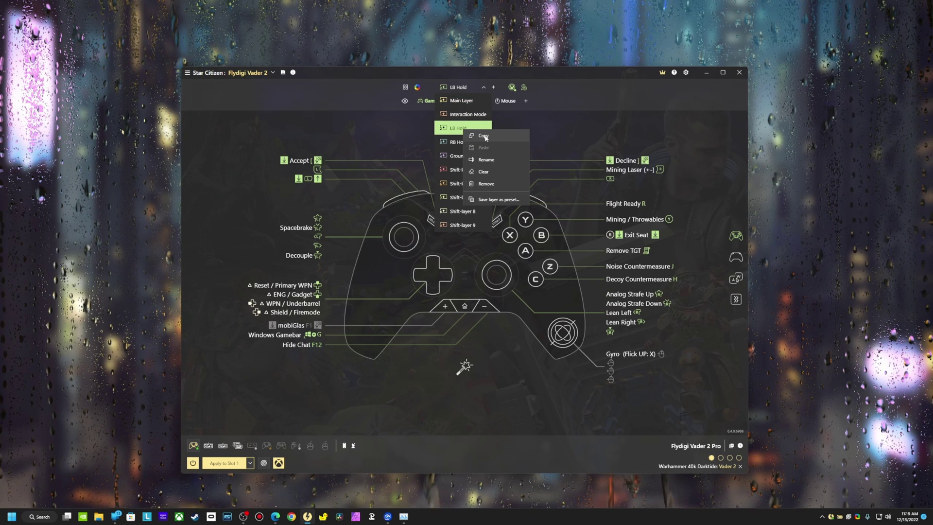
left_click(484, 136)
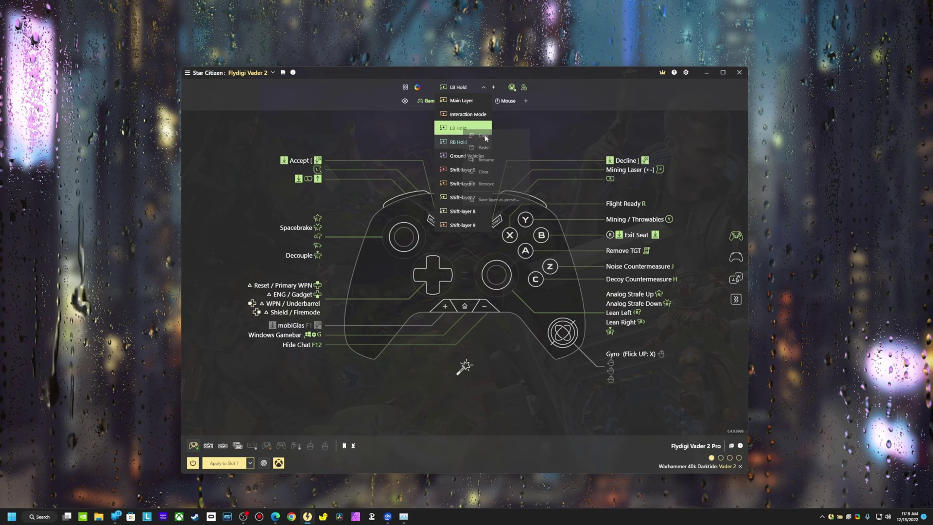
left_click(461, 224)
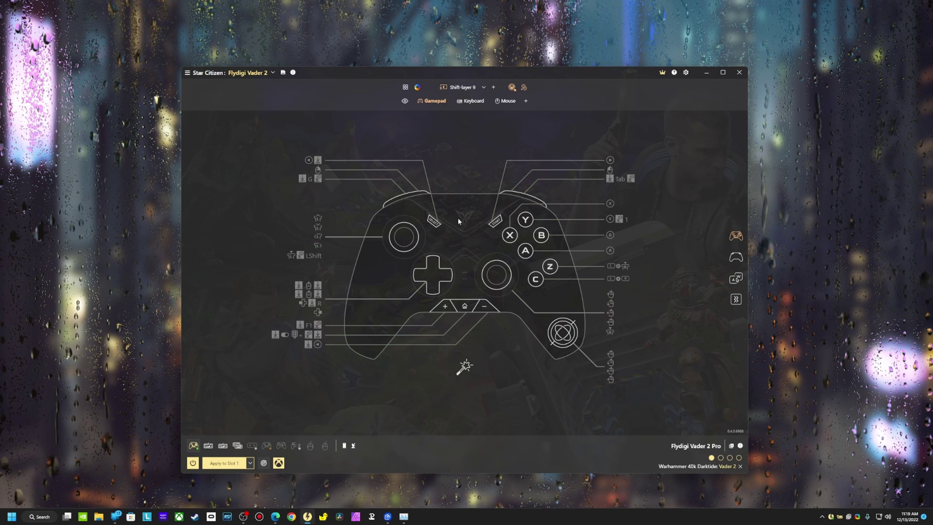
right_click(465, 89)
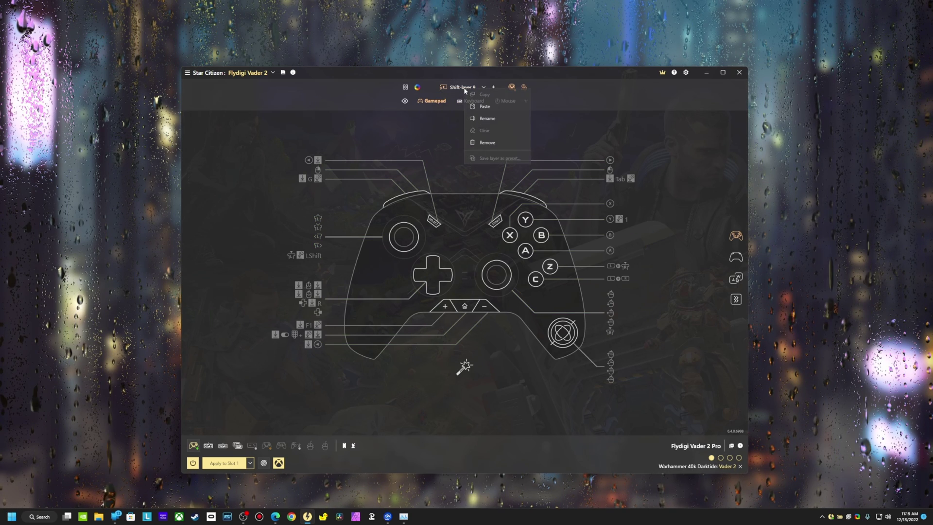
left_click(481, 106)
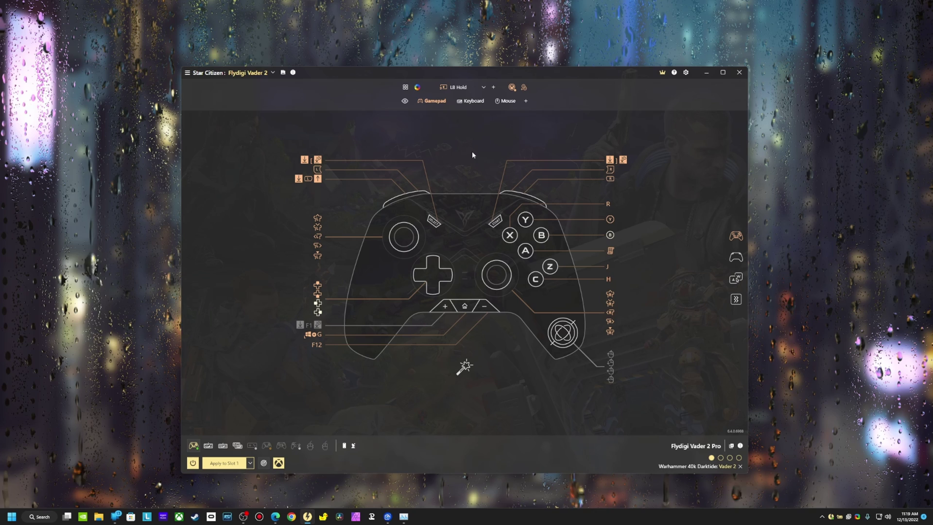
left_click(482, 88)
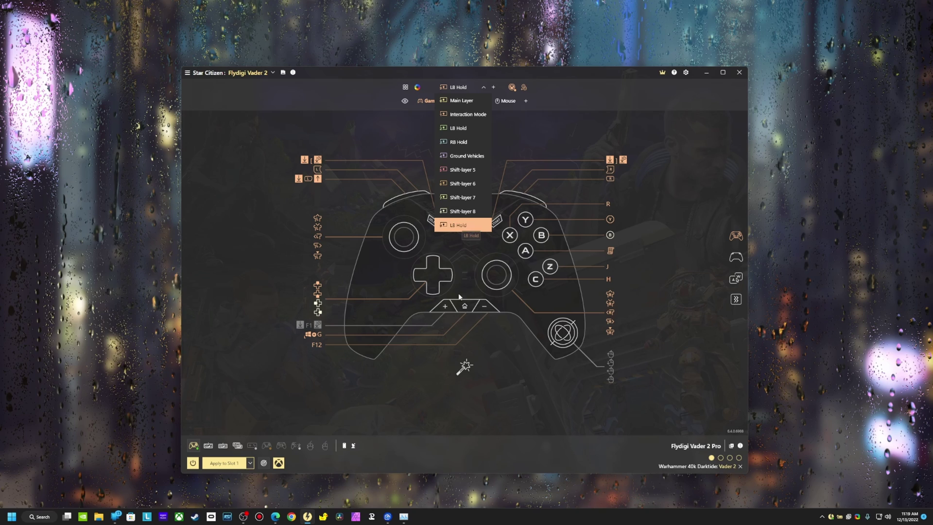
Switch via the Main Layer to RB Hold to view its Screenshot PrtScr and Lock Mouse Mode mappings
left_click(474, 401)
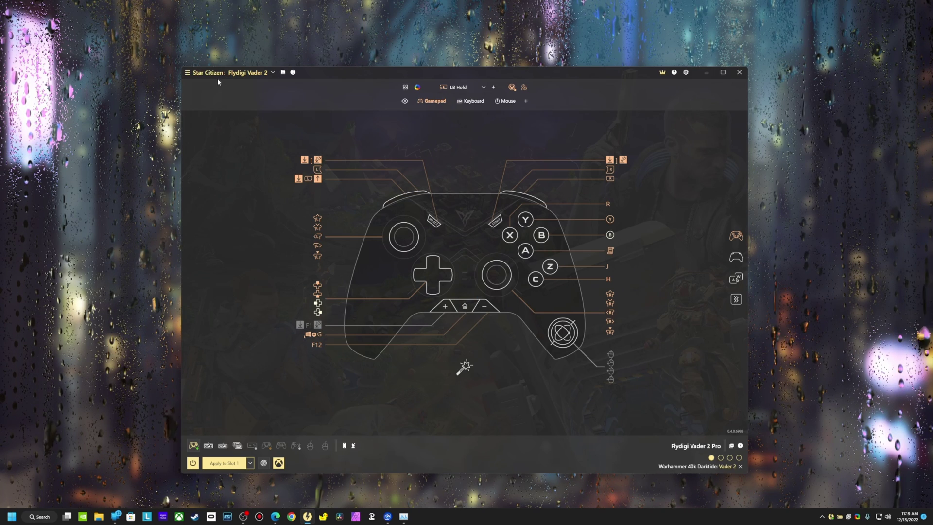
left_click(478, 87)
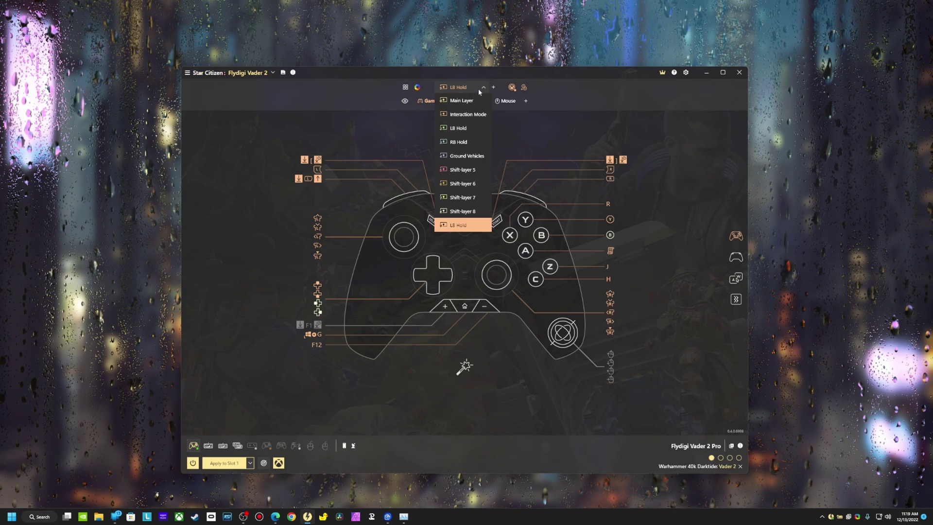
left_click(462, 92)
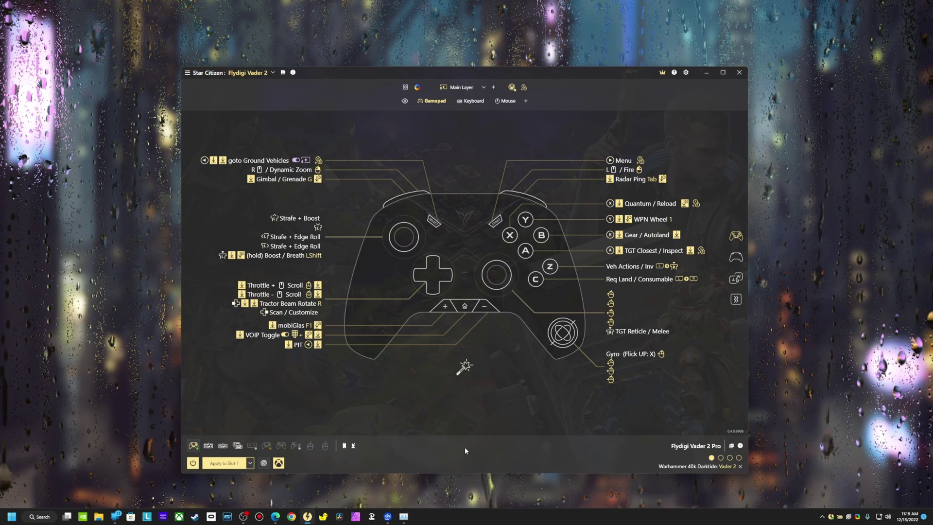
left_click(469, 87)
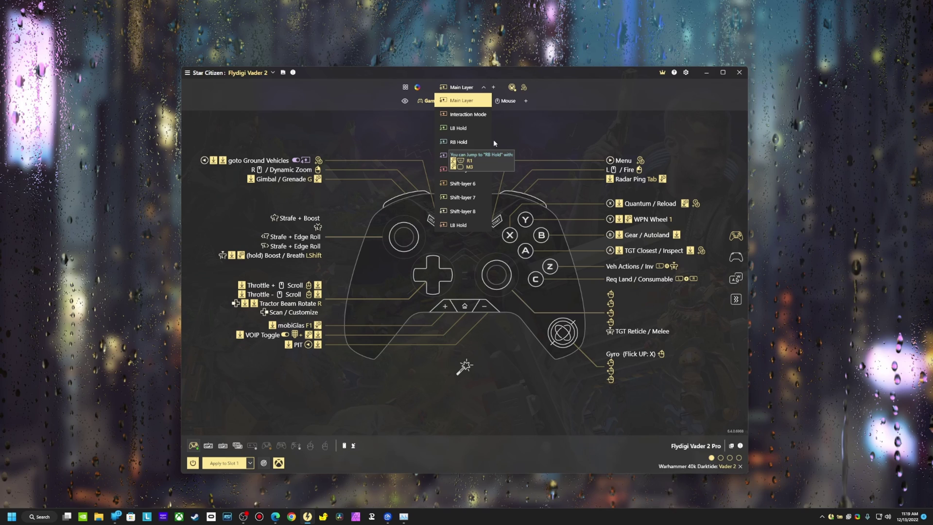
left_click(460, 141)
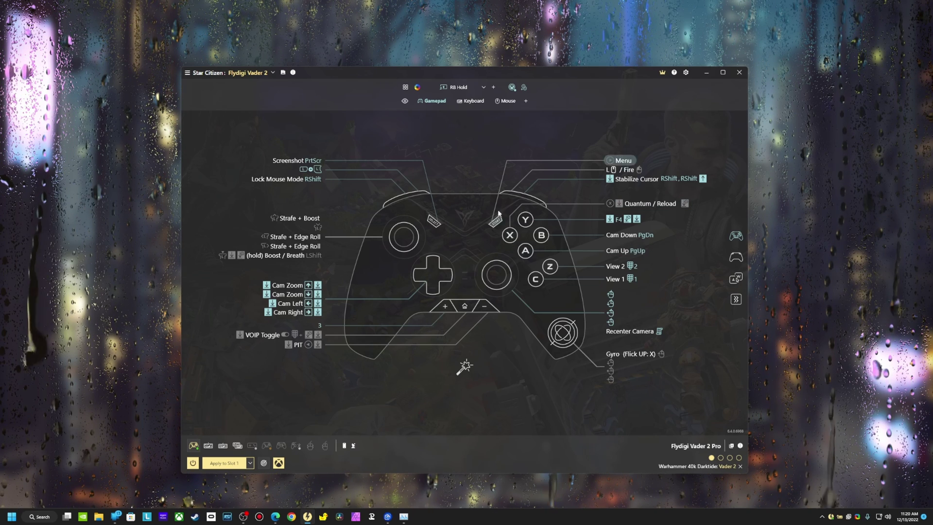
left_click(482, 88)
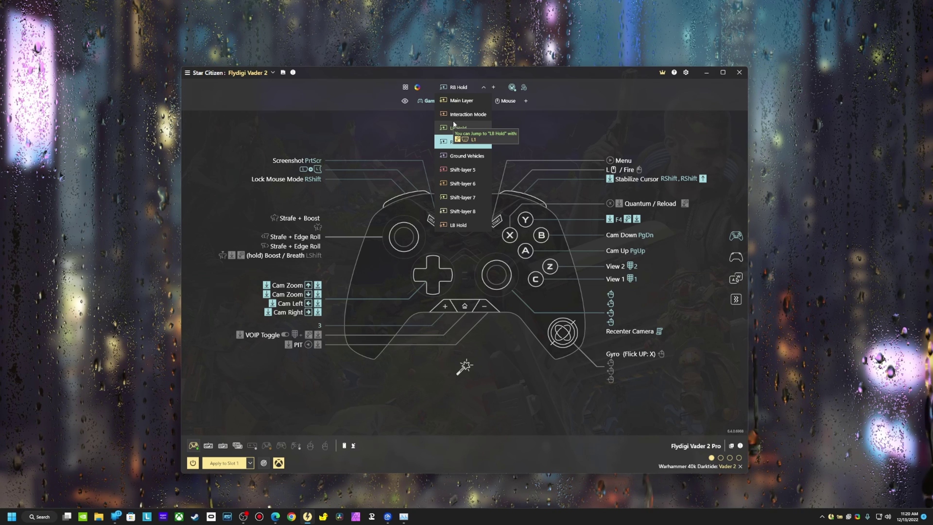
On the Main Layer, make LB's long press a Shift modifier and open the left stick's Strafe + Boost mapping
left_click(424, 155)
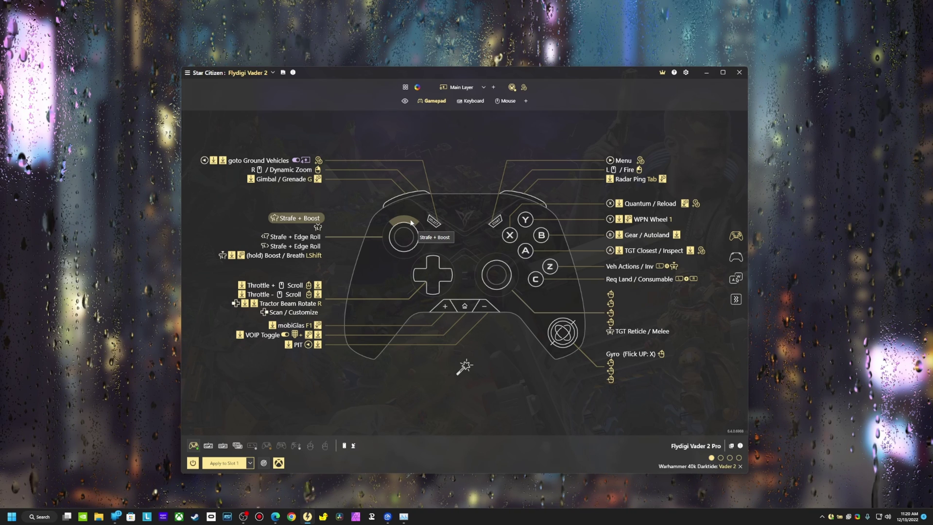
left_click(409, 197)
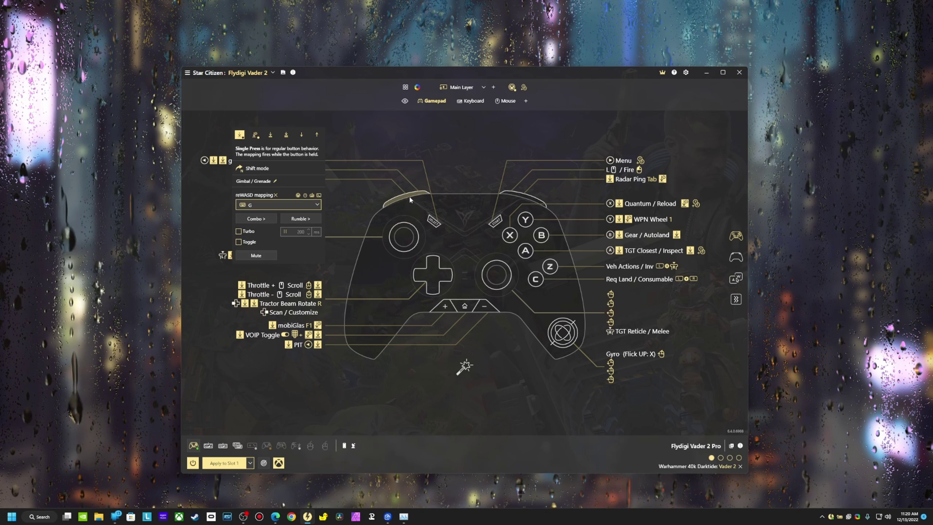
left_click(255, 136)
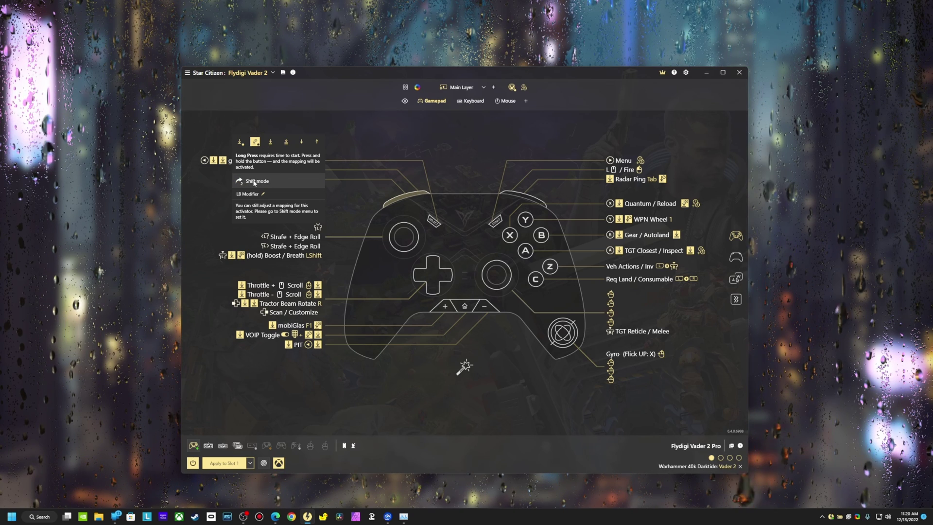
left_click(271, 176)
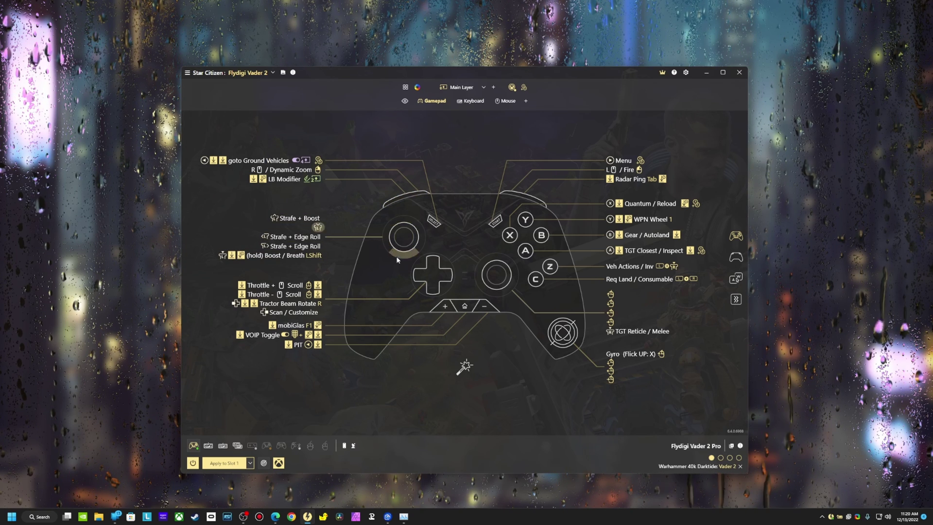
left_click(406, 223)
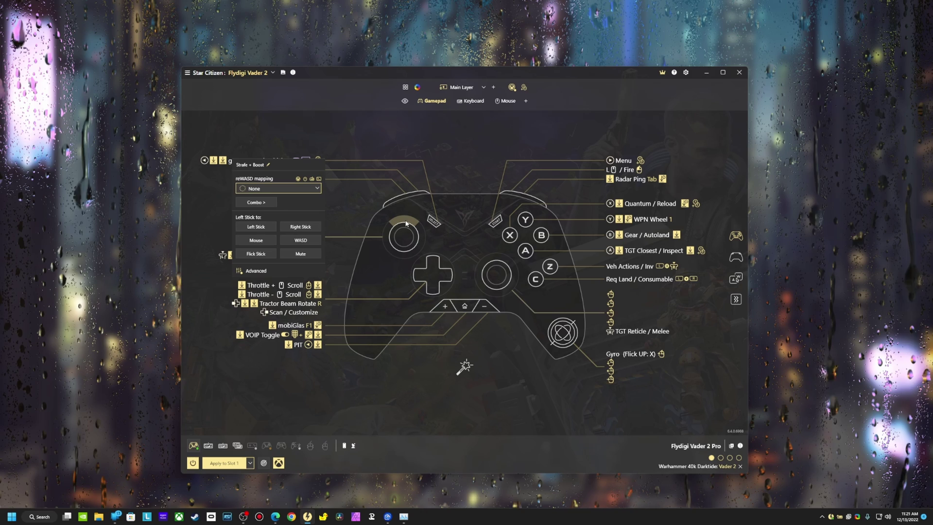
In the left stick's Advanced settings, set Direction to Up to see L-Stick High mapped to LShift
left_click(253, 271)
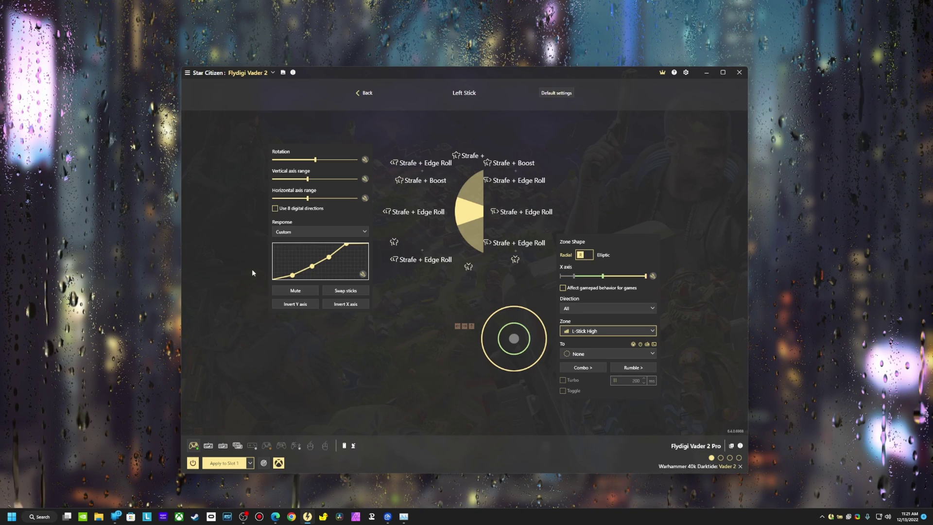
left_click(586, 309)
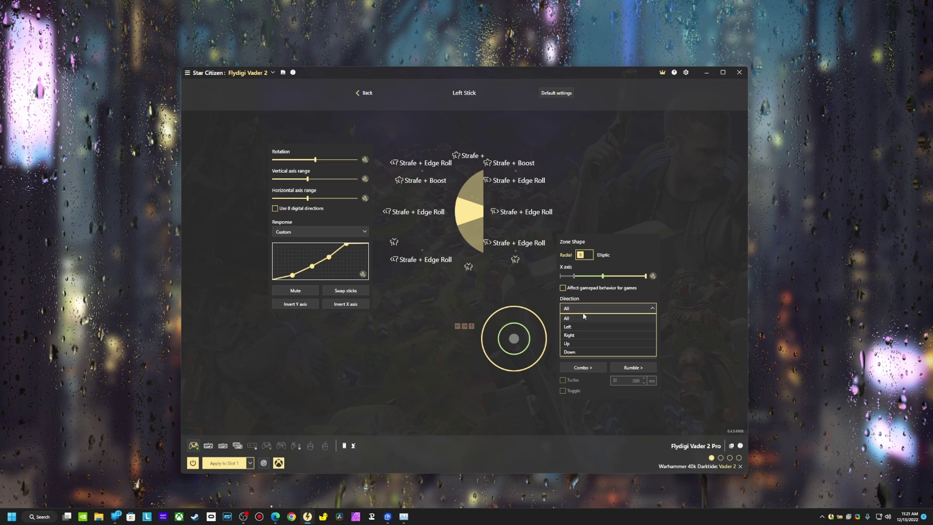
left_click(573, 343)
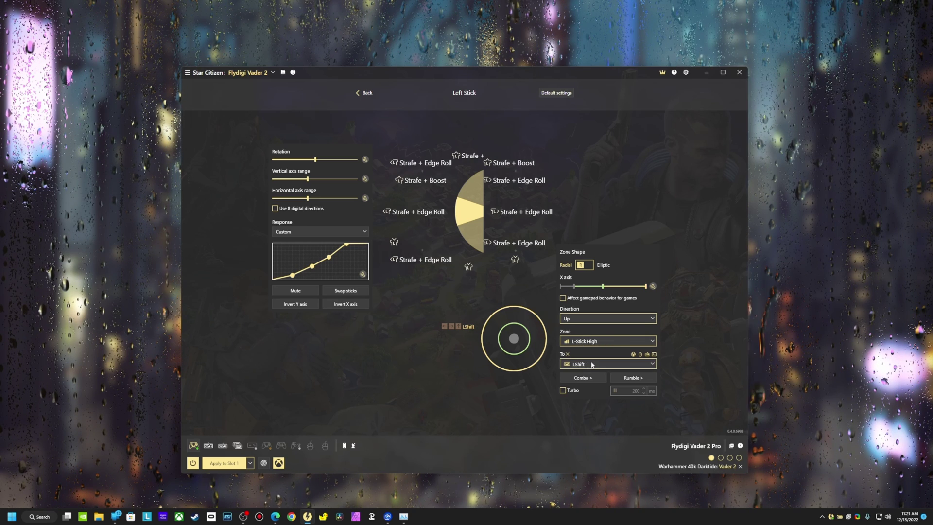
left_click(626, 365)
scroll(617, 290, "down", 5)
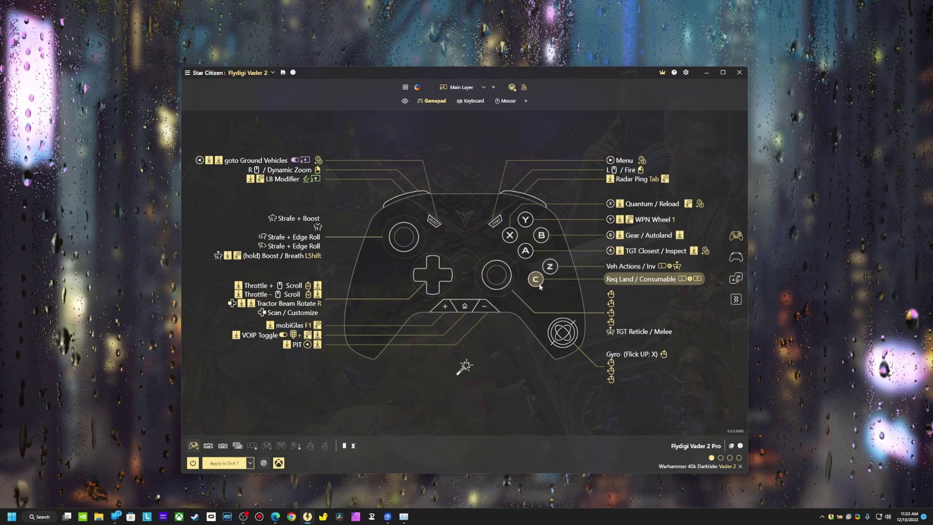
left_click(737, 258)
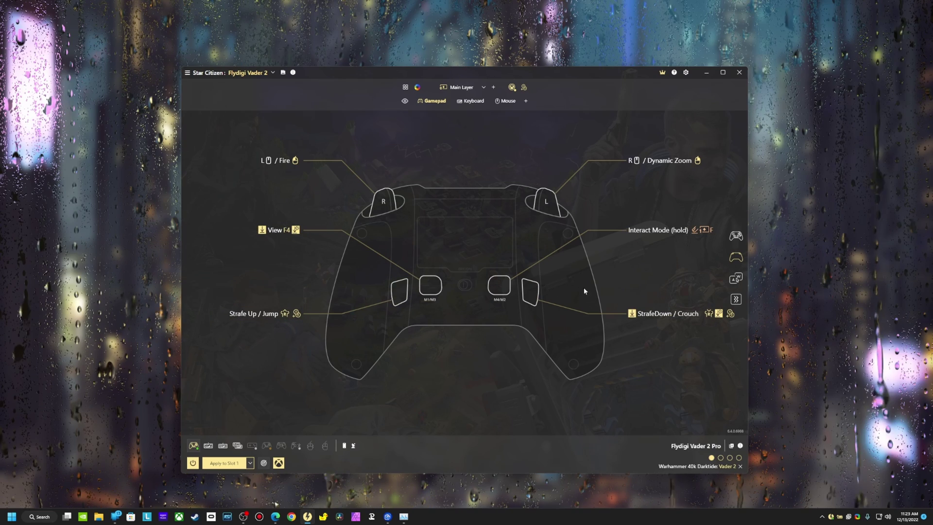
left_click(737, 236)
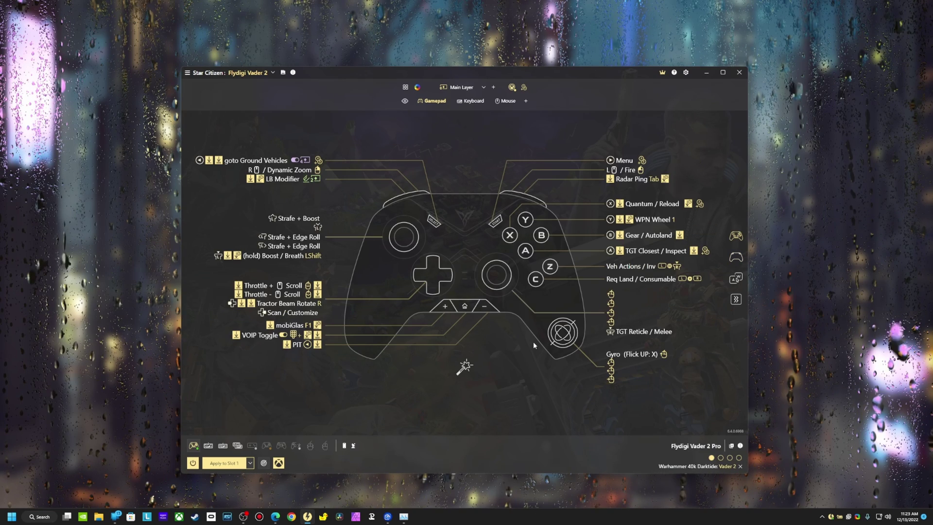